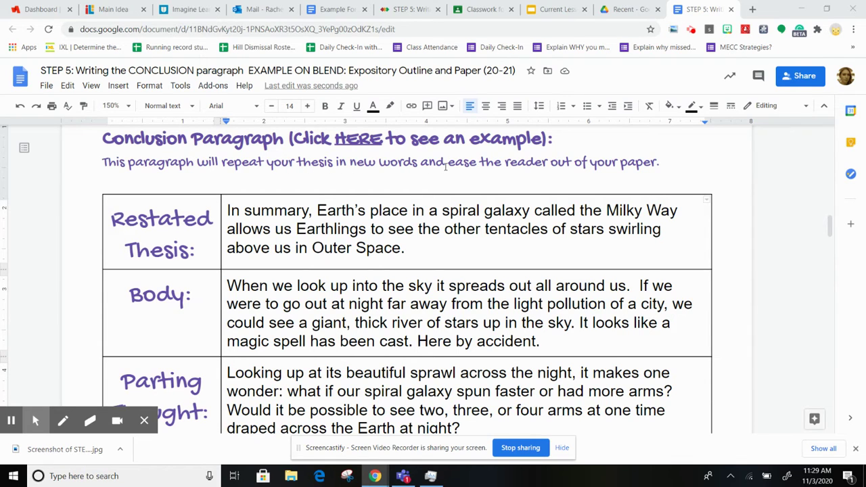
- Glance at the Canvas example conclusion page, then return to the conclusion Google Doc
scroll(445, 166, "down", 1)
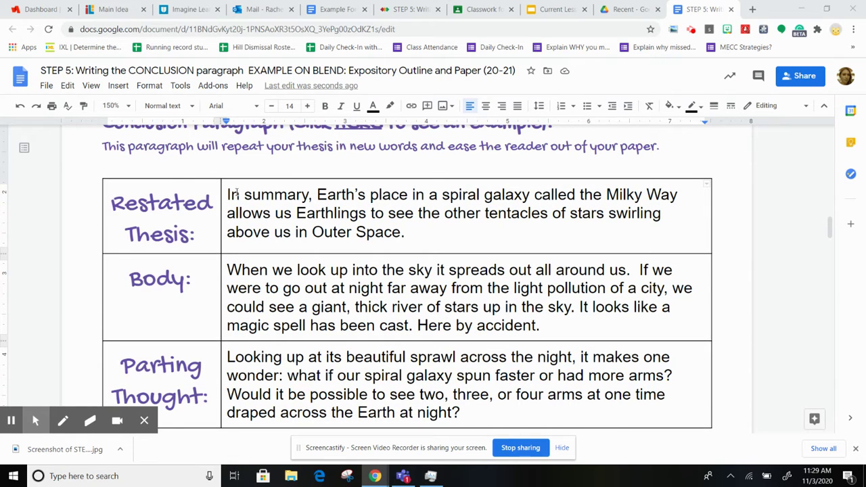
left_click(410, 9)
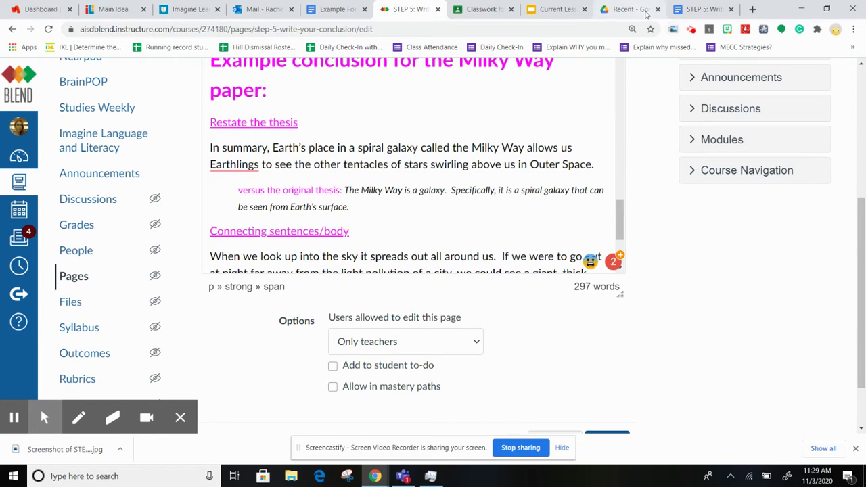
left_click(689, 13)
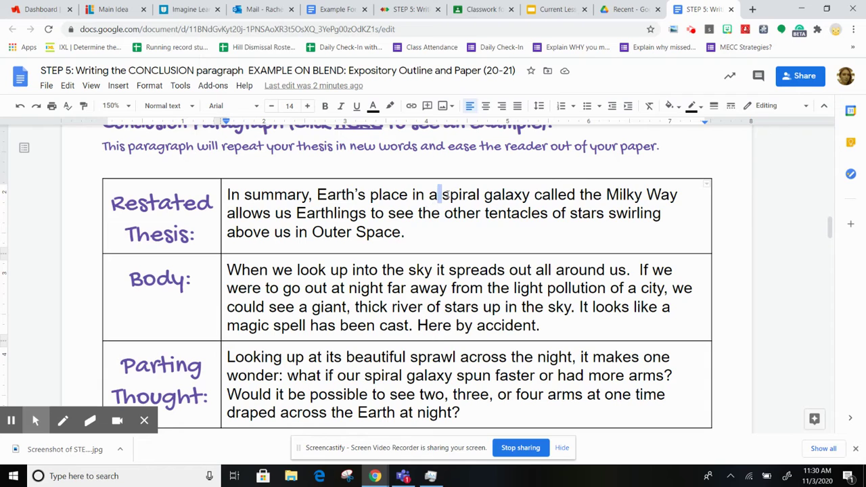
- Highlight and clear parts of the restated thesis in the conclusion table
left_click_drag(439, 195, 506, 194)
left_click(513, 195)
left_click_drag(593, 195, 606, 195)
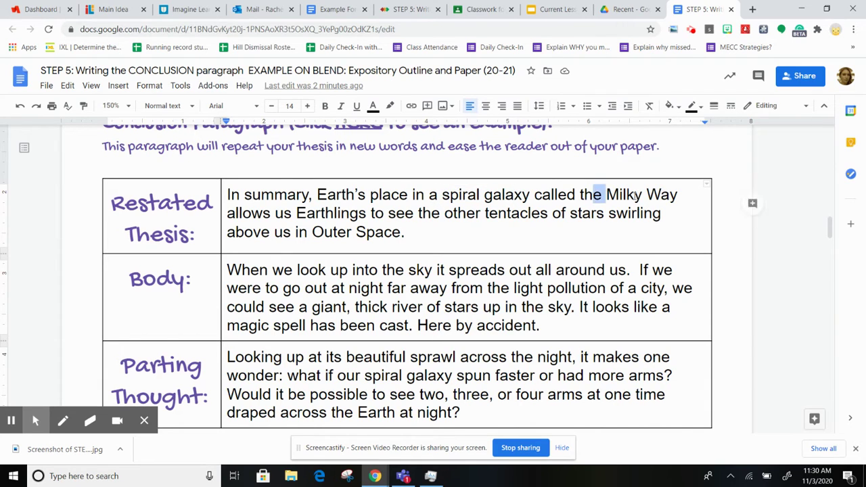
left_click(497, 204)
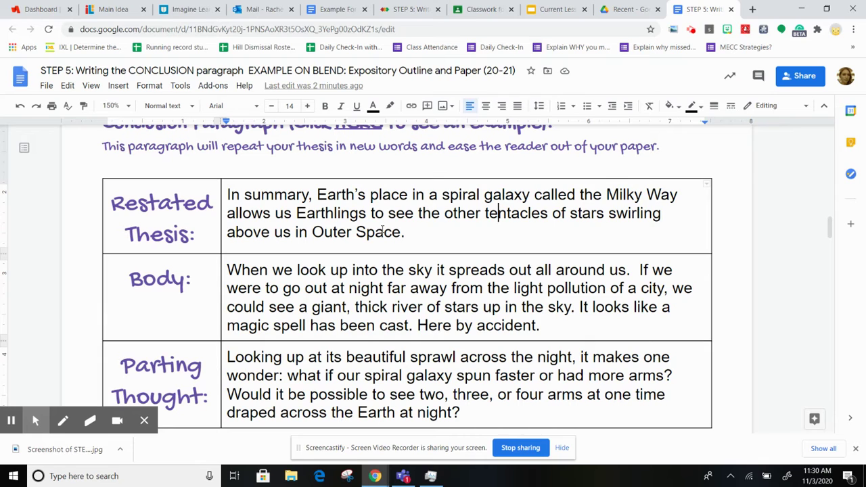
scroll(305, 289, "down", 1)
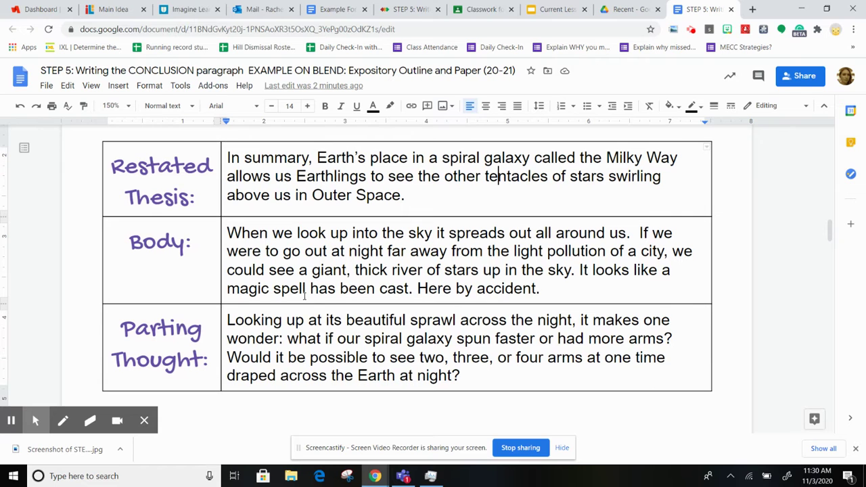
- Review the Canvas example conclusions, then switch to the Google Classroom Classwork page
left_click(403, 9)
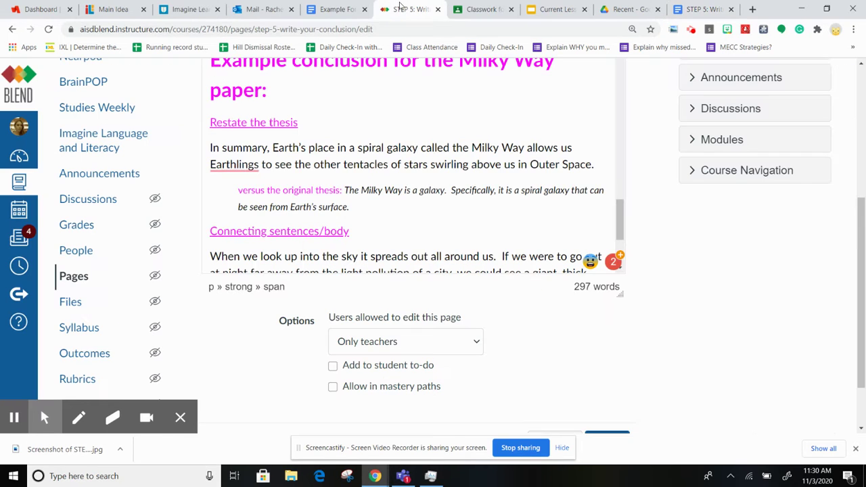
scroll(329, 209, "down", 1)
scroll(329, 209, "up", 10)
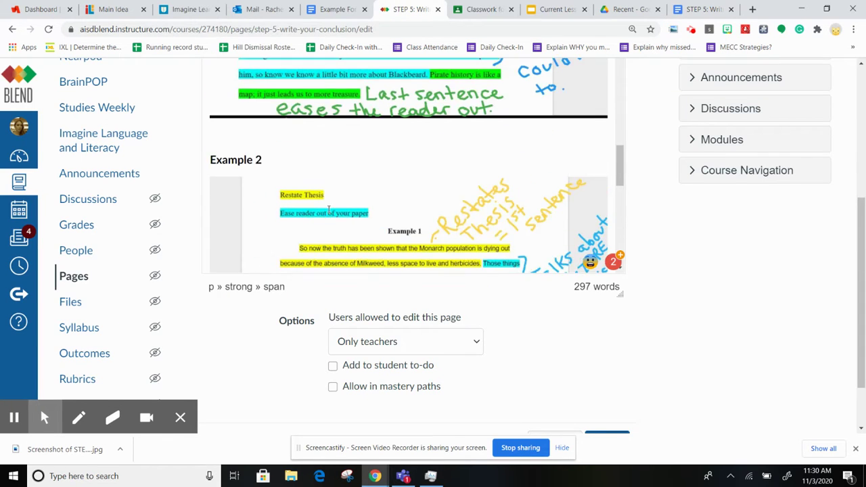
scroll(329, 210, "up", 10)
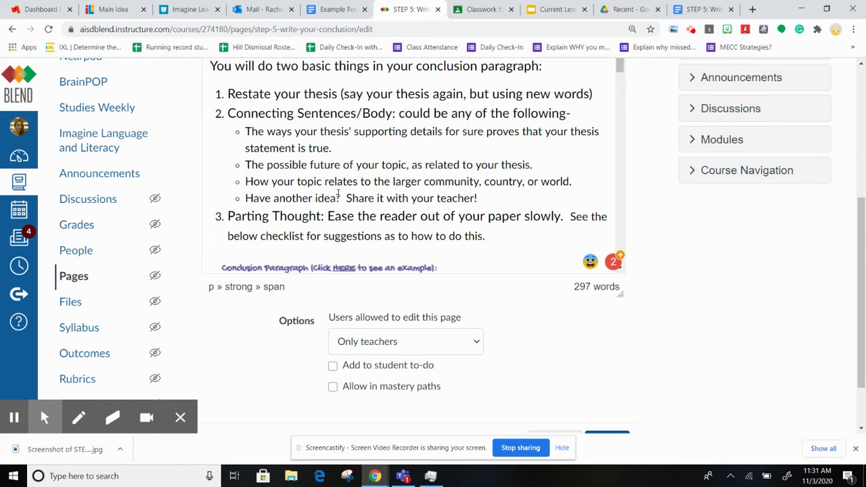
left_click(479, 9)
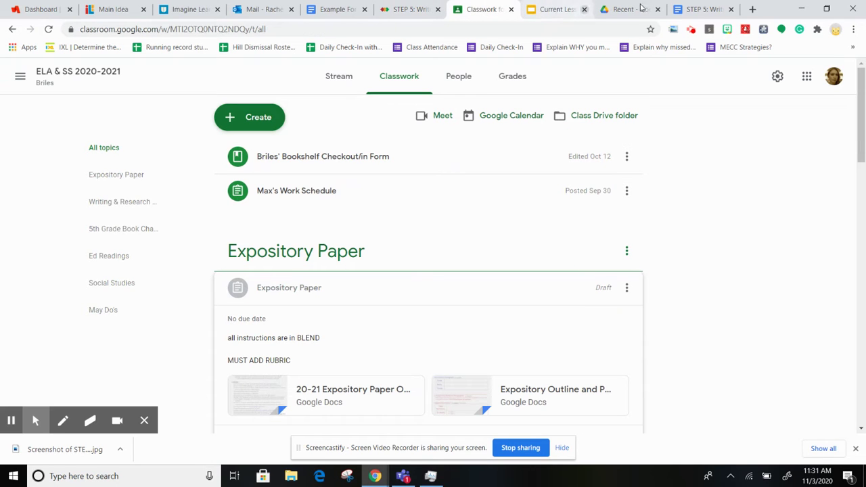
- Return to the STEP 5 conclusion-paragraph Google Doc from its browser tab
right_click(684, 11)
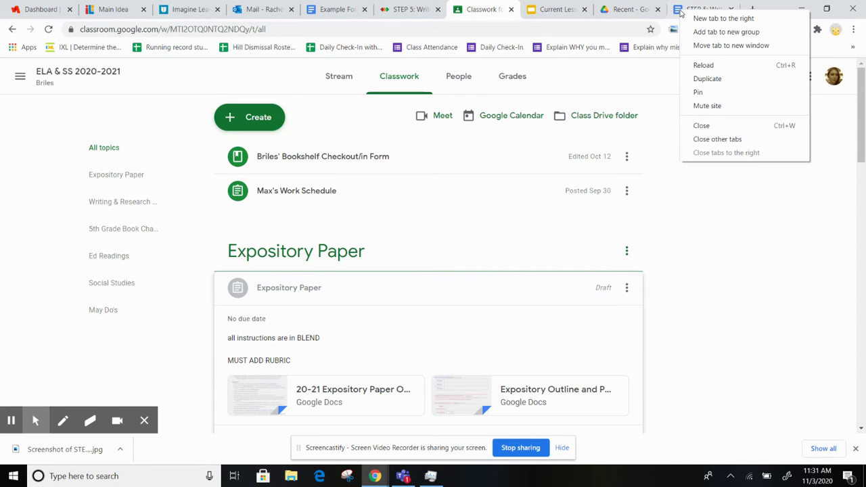
left_click(680, 12)
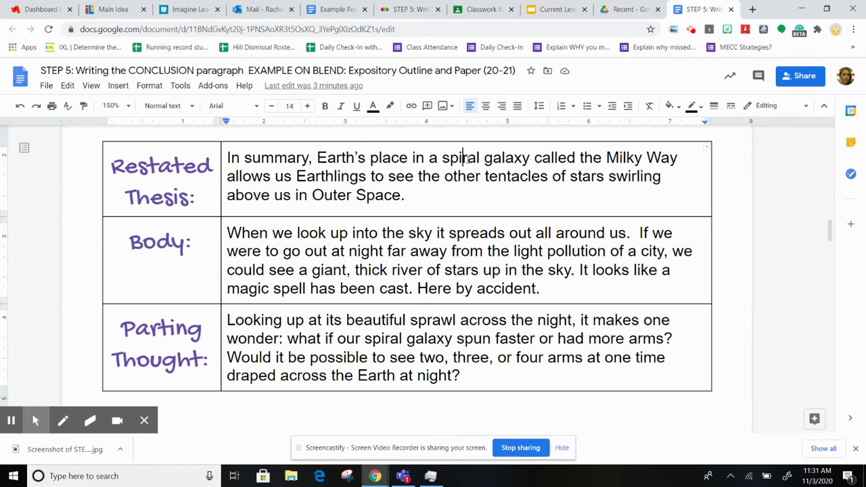
left_click_drag(465, 157, 480, 176)
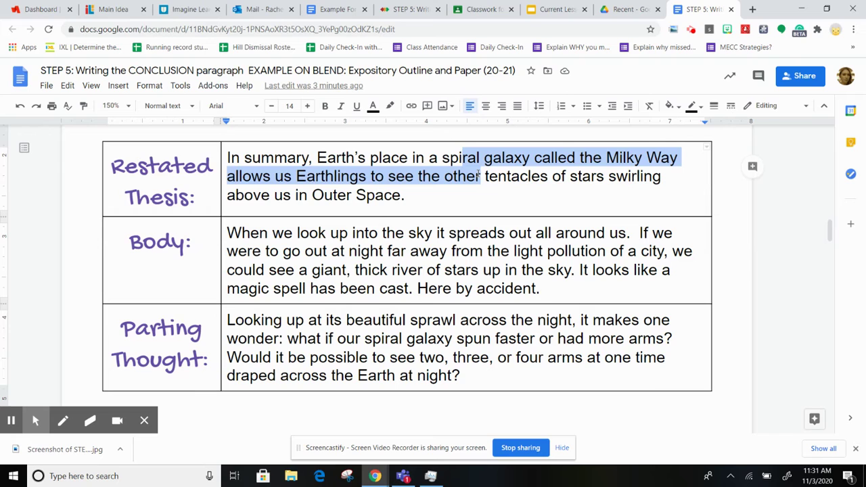
left_click(478, 176)
left_click_drag(384, 175, 408, 190)
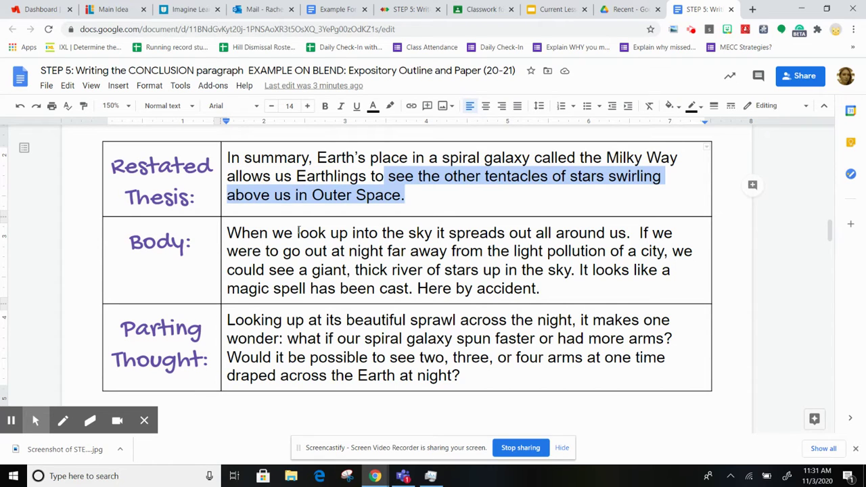
left_click_drag(297, 233, 605, 254)
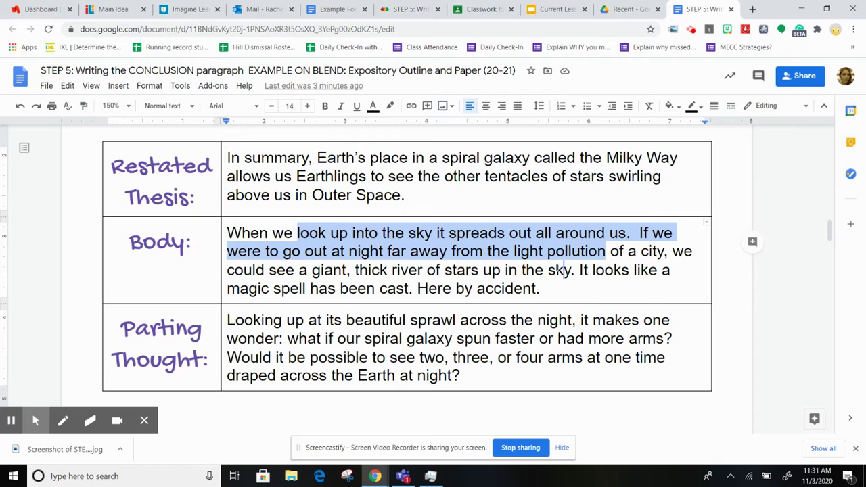
left_click_drag(463, 269, 460, 269)
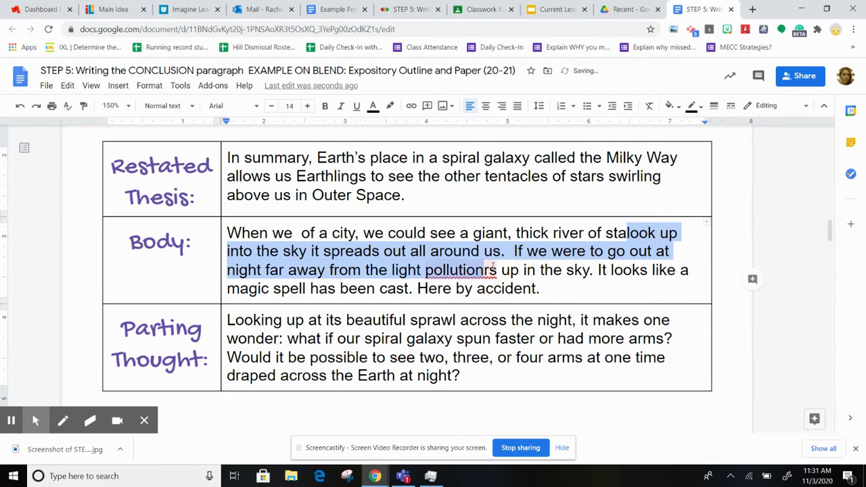
key("ctrl+z")
left_click(554, 253)
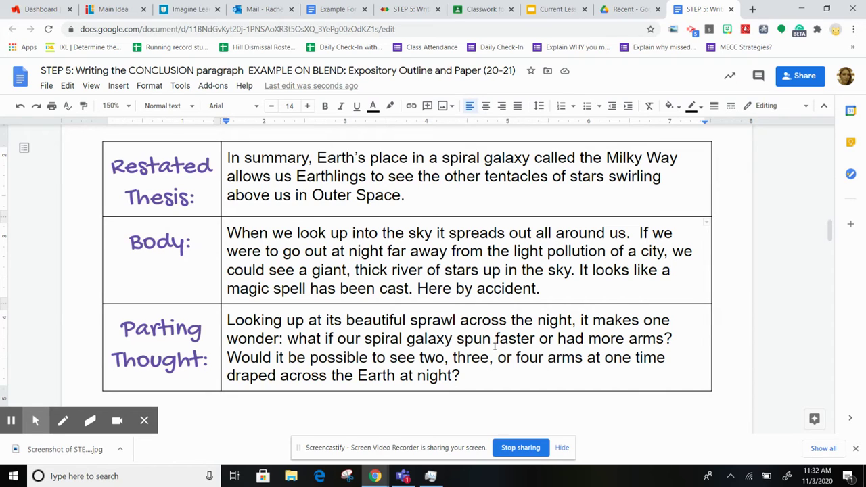
- Move the restated thesis sentence from its table cell to the line above the table
left_click(452, 407)
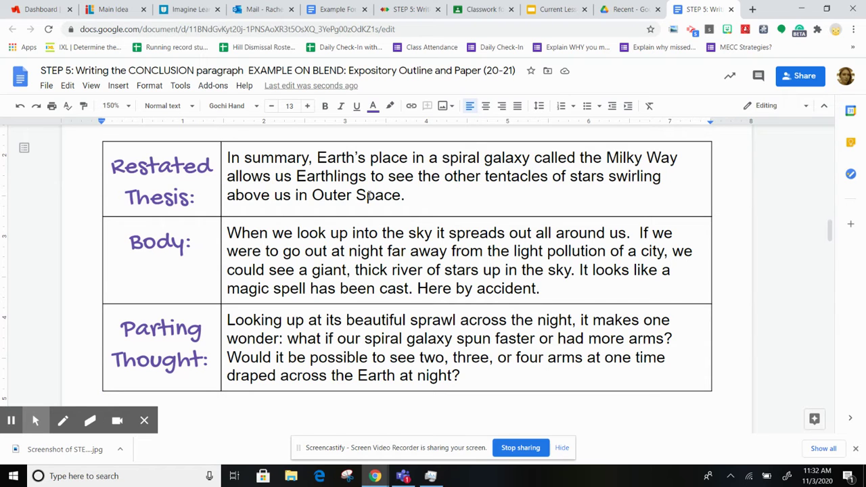
scroll(368, 195, "up", 1)
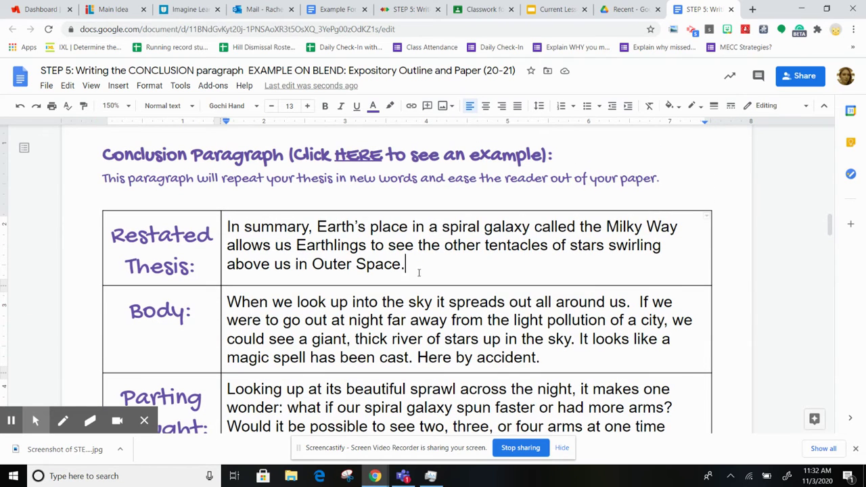
left_click_drag(403, 265, 229, 215)
key("ctrl+c")
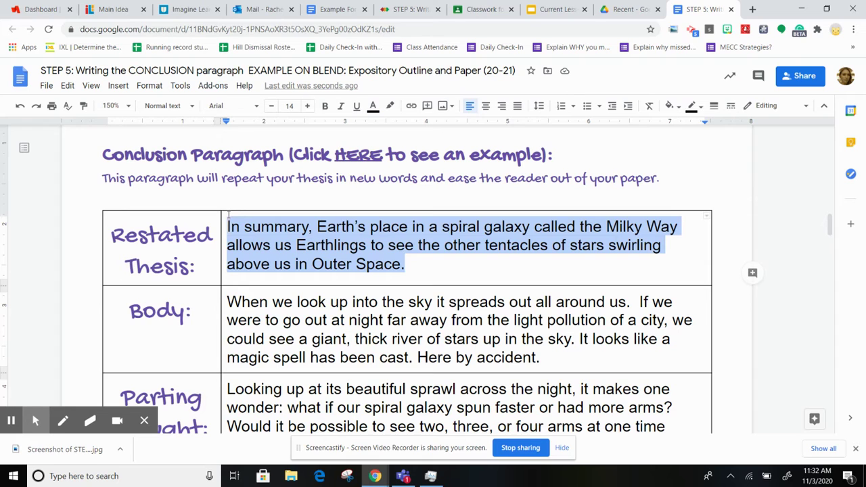
key("BackSpace")
left_click(166, 198)
key("ctrl+v")
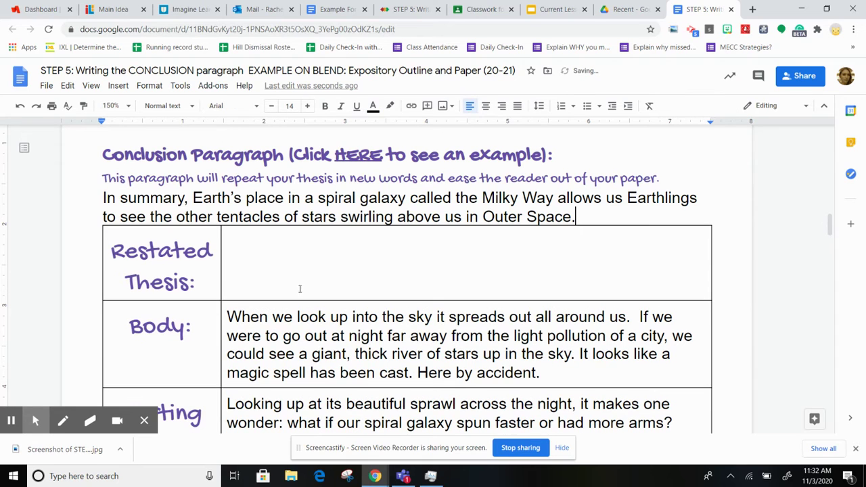
- Cut the Body and Parting Thought texts from the table and paste them after the thesis
left_click_drag(541, 374, 230, 315)
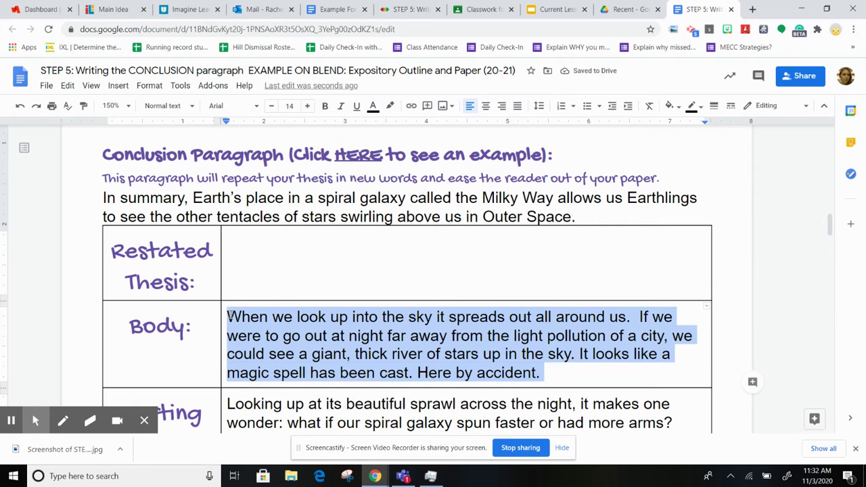
key("ctrl+x")
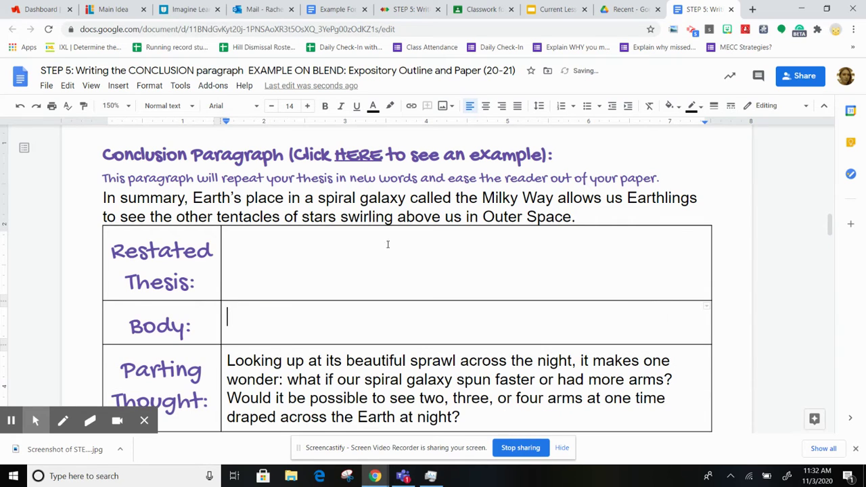
left_click(608, 214)
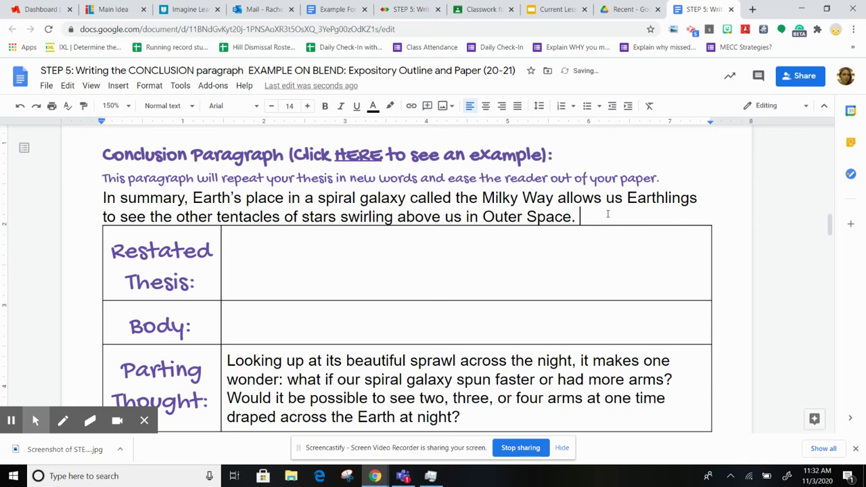
key("ctrl+v")
scroll(493, 336, "down", 3)
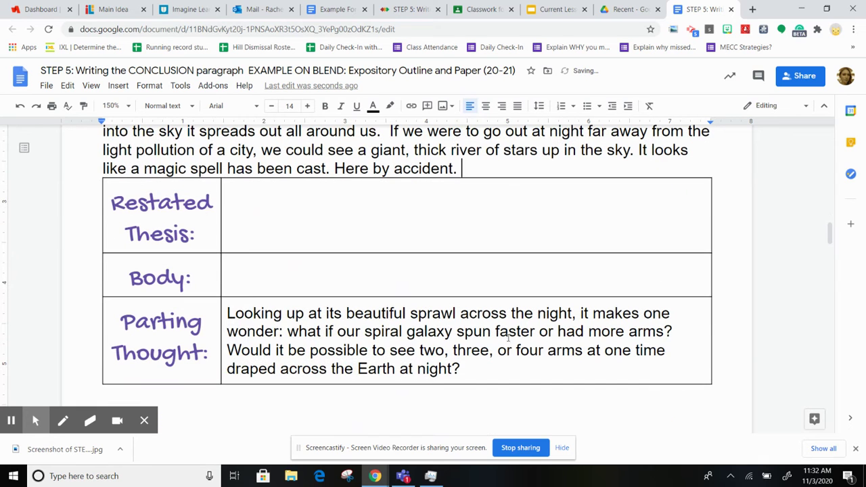
left_click_drag(462, 369, 232, 316)
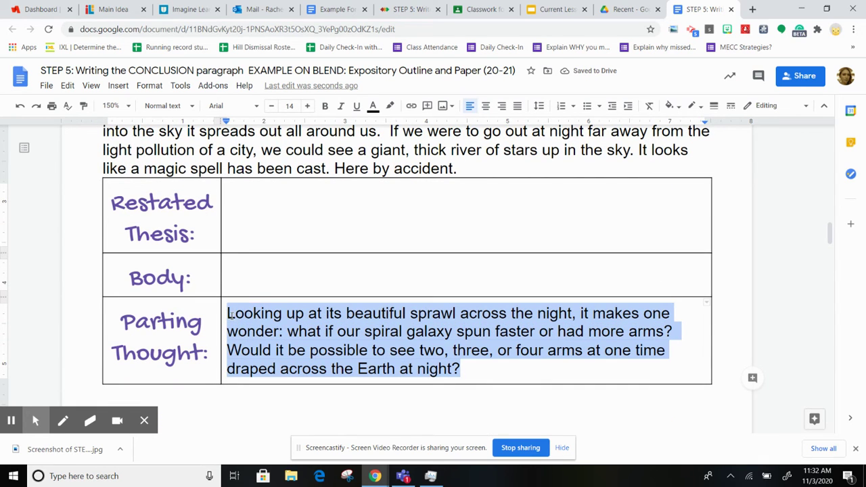
key("ctrl+x")
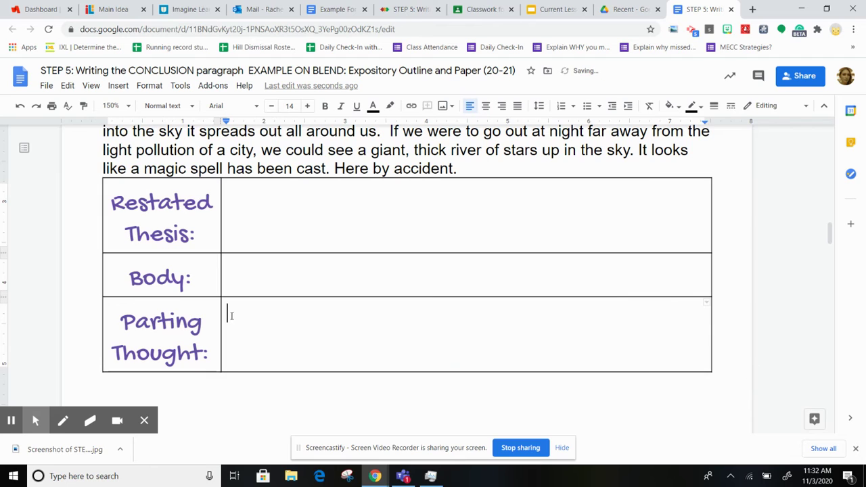
left_click(462, 168)
key("ctrl+v")
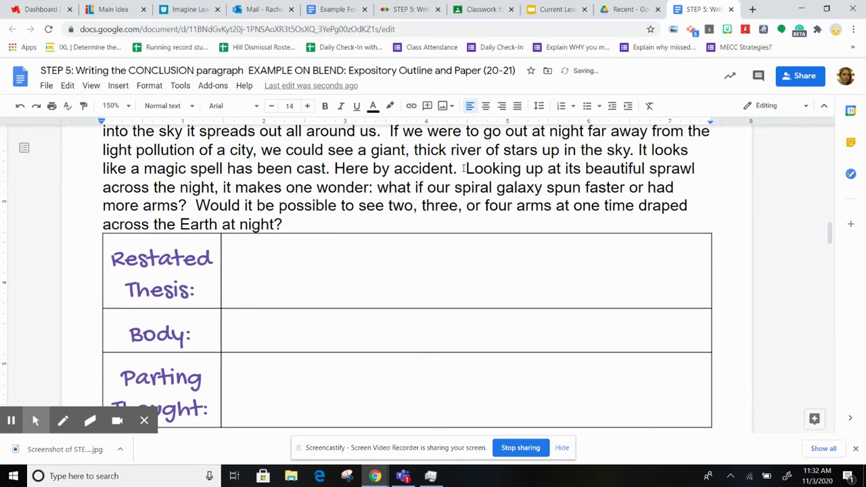
- Remove the extra space before 'Looking' and delete the emptied outline table
left_click(464, 169)
key("BackSpace")
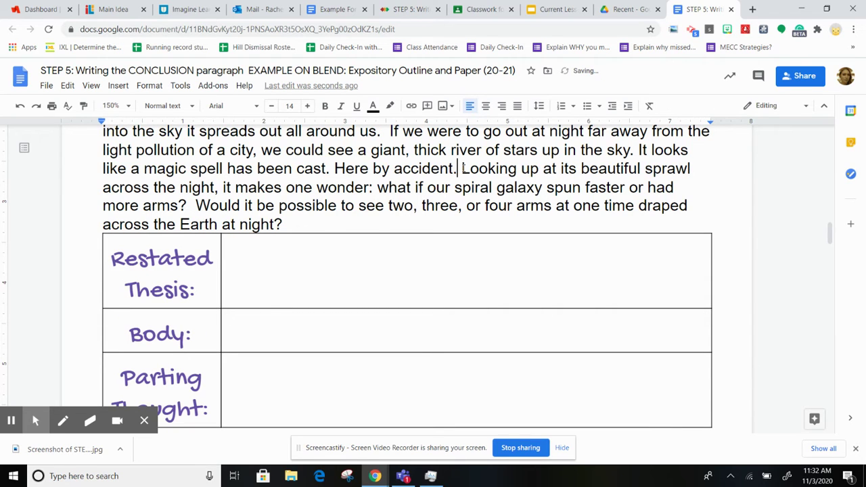
right_click(349, 296)
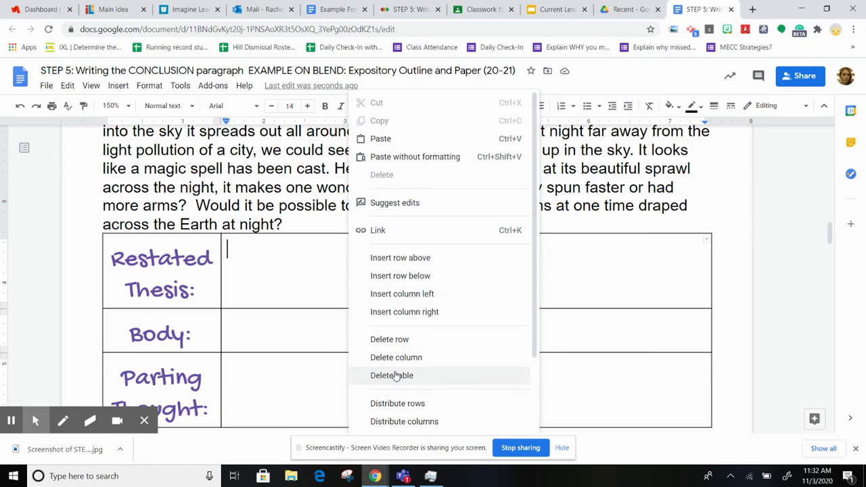
left_click(404, 379)
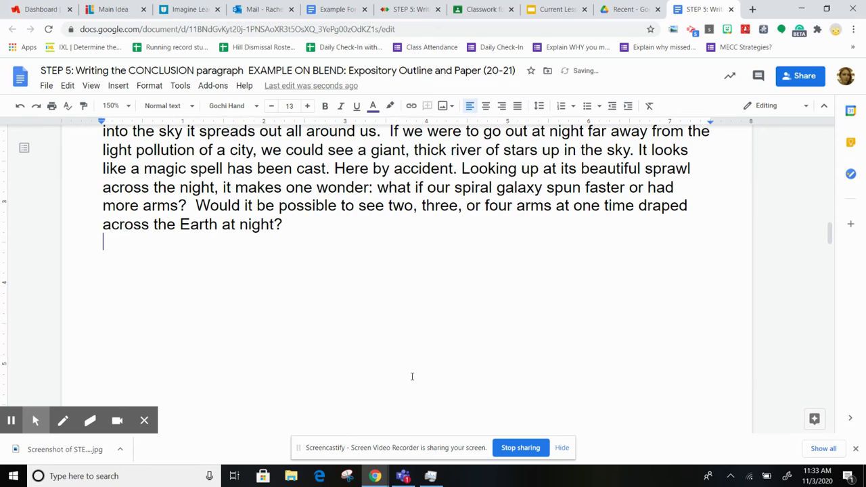
- Delete the 'Conclusion Paragraph' heading, instruction line and blank lines before 'In summary'
scroll(324, 308, "up", 2)
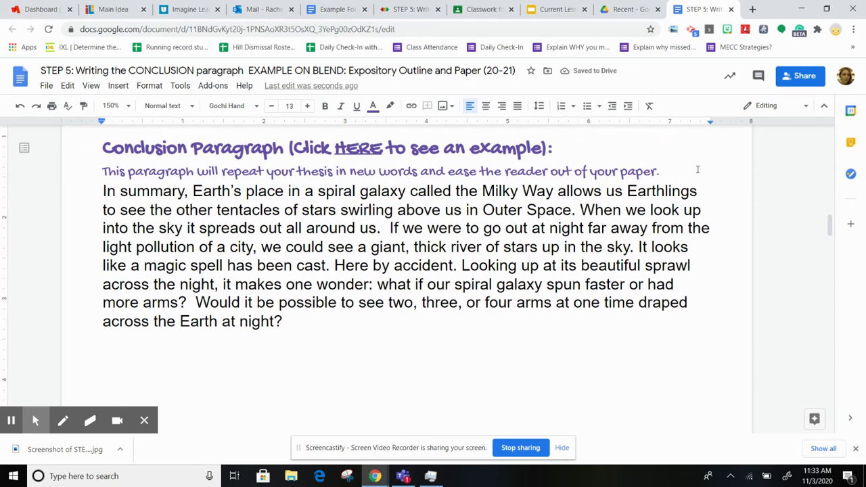
left_click_drag(660, 172, 99, 149)
key("BackSpace")
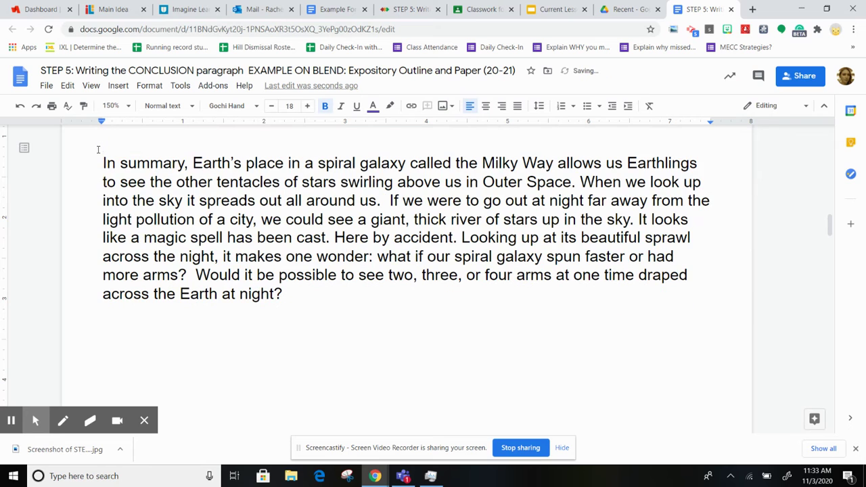
scroll(99, 150, "up", 1)
key("BackSpace")
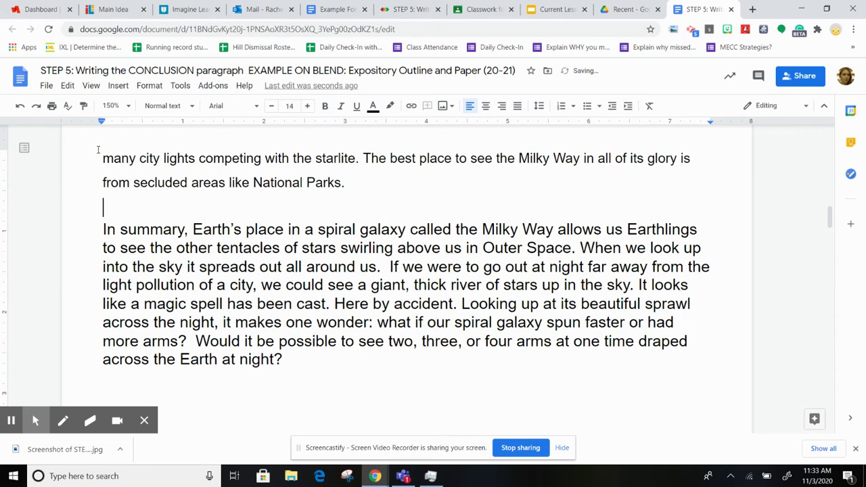
key("BackSpace")
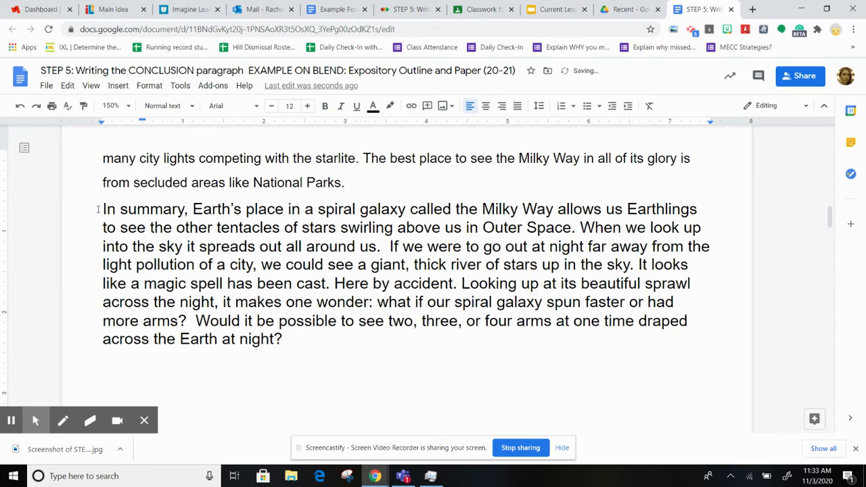
- Indent the first line of the 'In summary' paragraph with a Tab
left_click(98, 209)
scroll(98, 210, "up", 5)
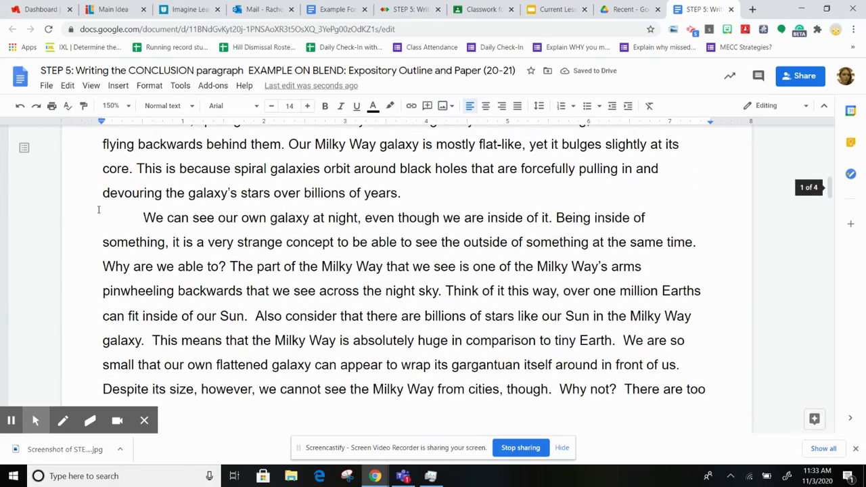
scroll(98, 210, "up", 7)
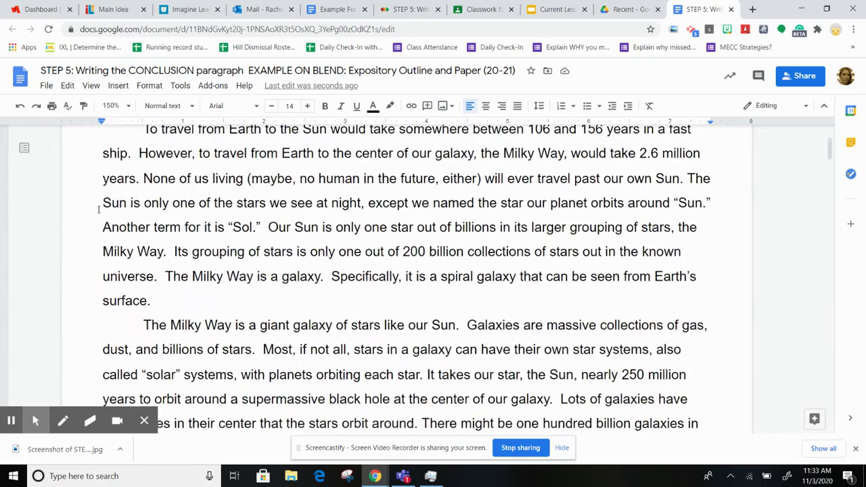
scroll(98, 210, "down", 9)
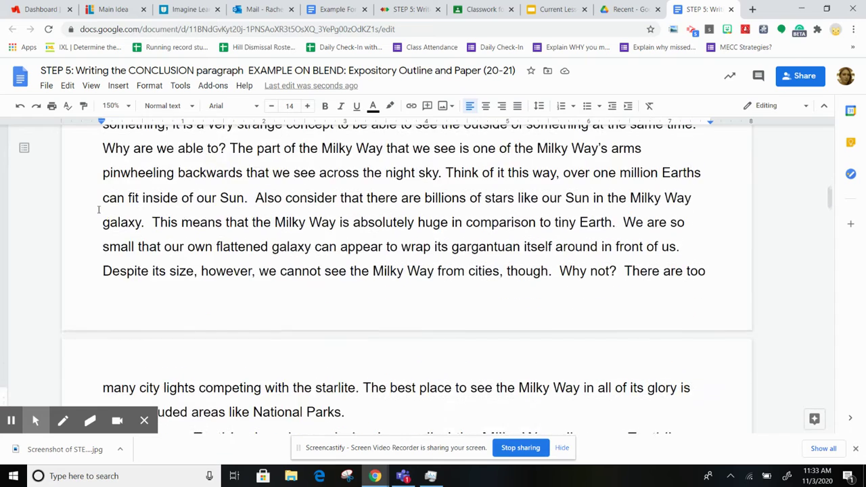
scroll(98, 209, "down", 3)
left_click(98, 277)
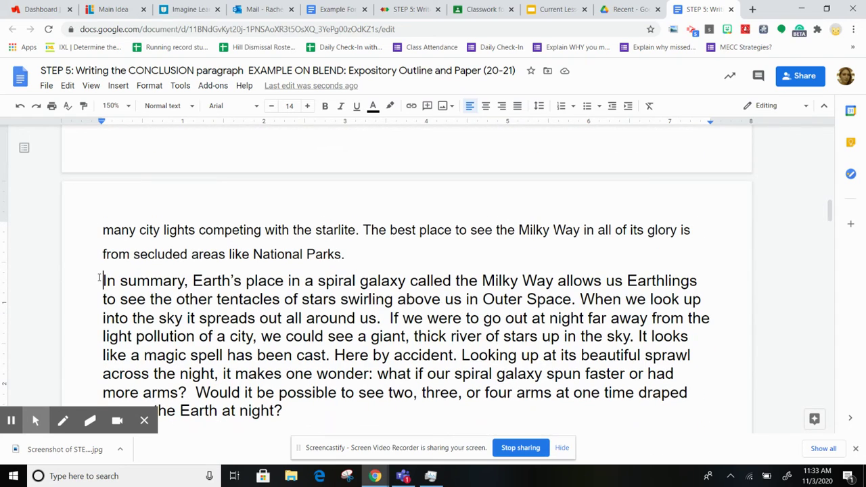
key("Tab")
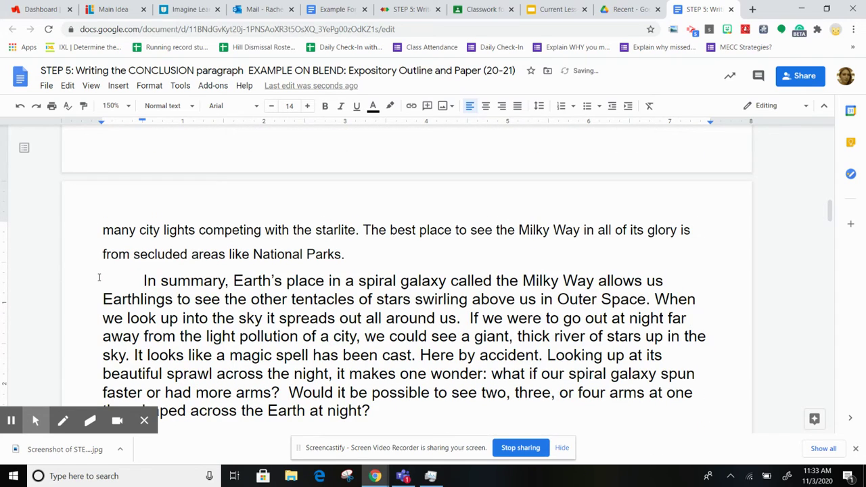
- Select the whole conclusion paragraph
scroll(99, 277, "down", 1)
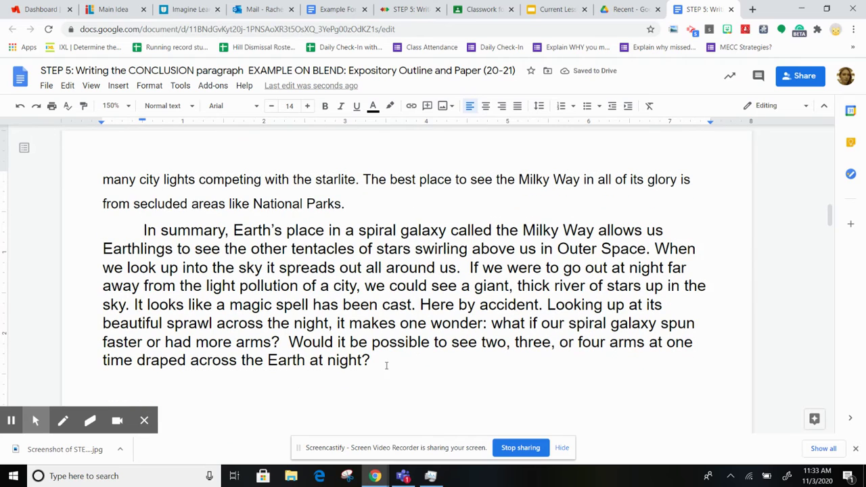
left_click_drag(384, 363, 108, 220)
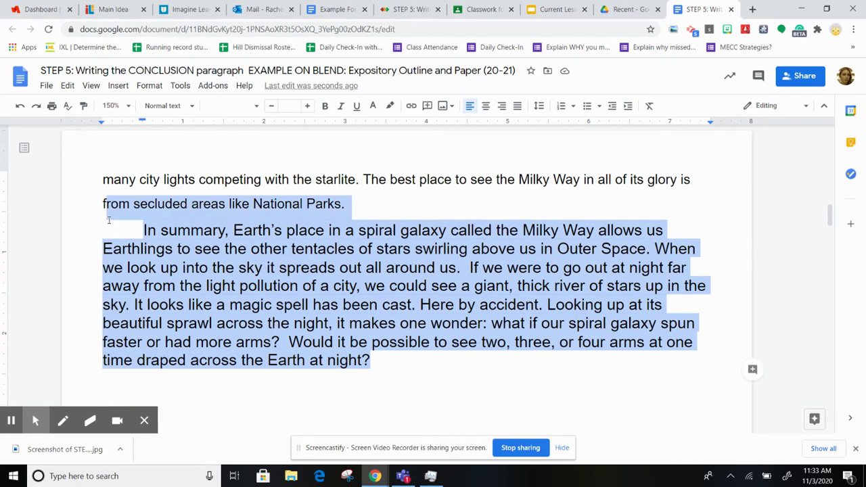
left_click(212, 323)
scroll(234, 369, "up", 3)
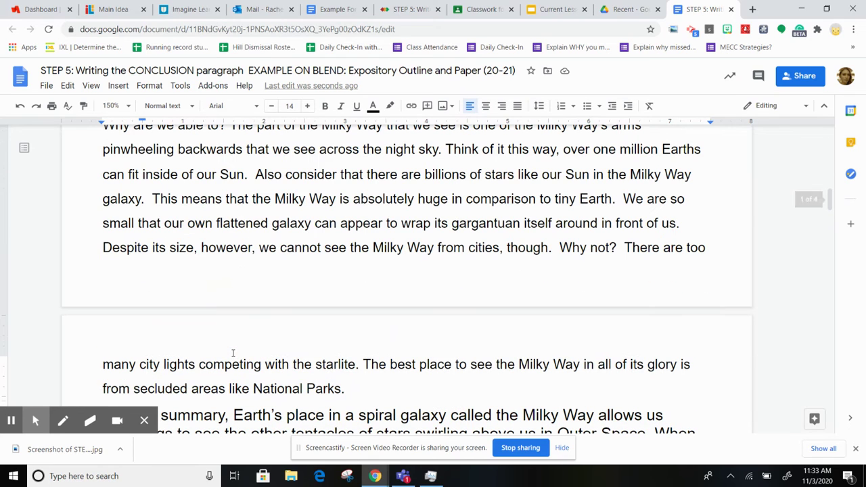
scroll(247, 248, "down", 4)
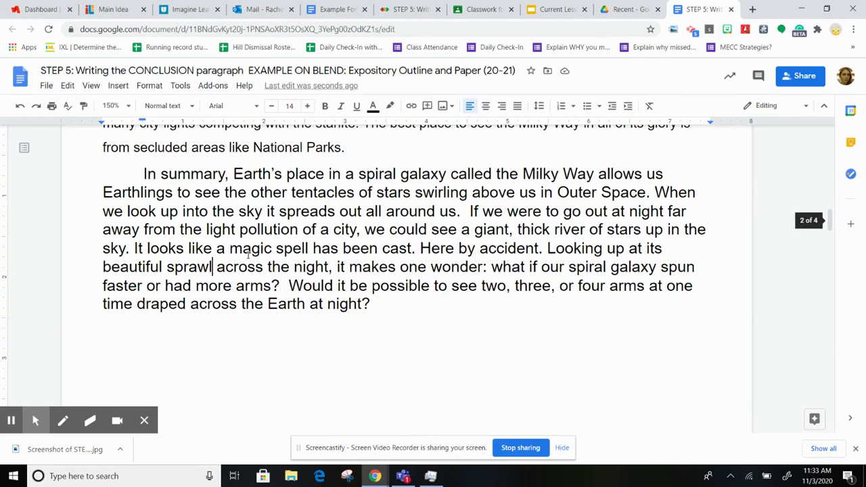
left_click_drag(379, 305, 127, 178)
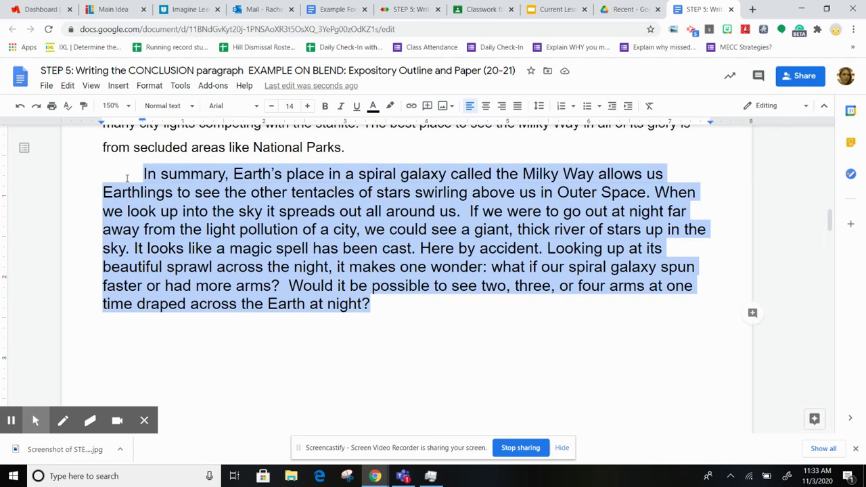
- Widen the conclusion's line spacing to match the body paragraphs
left_click(538, 107)
left_click(555, 168)
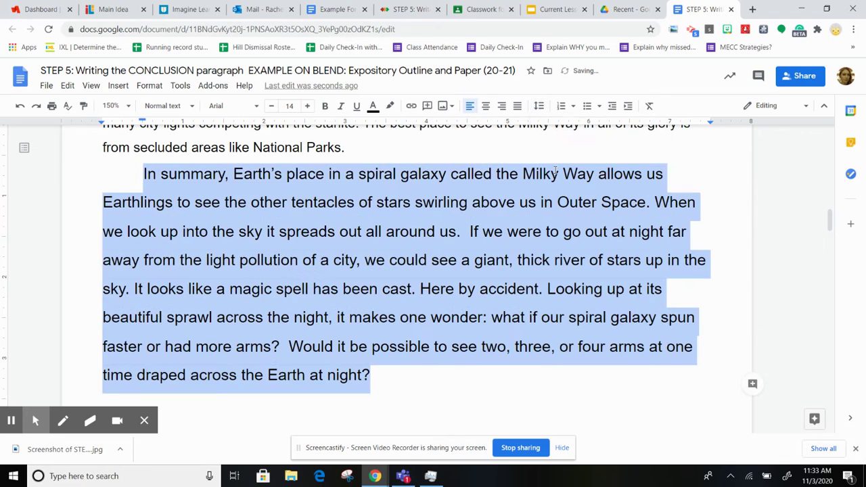
left_click(484, 237)
- Reduce the conclusion paragraph's font size from 14 to 12 pt
scroll(484, 236, "down", 2)
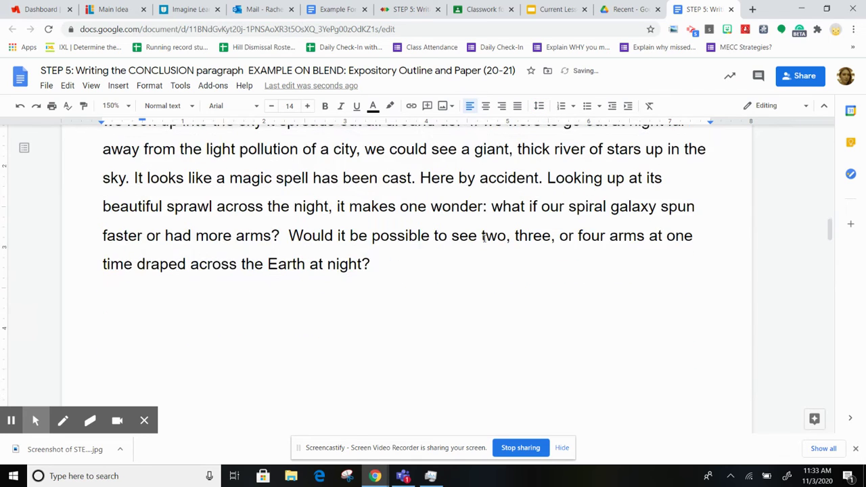
scroll(485, 238, "up", 3)
scroll(485, 238, "up", 1)
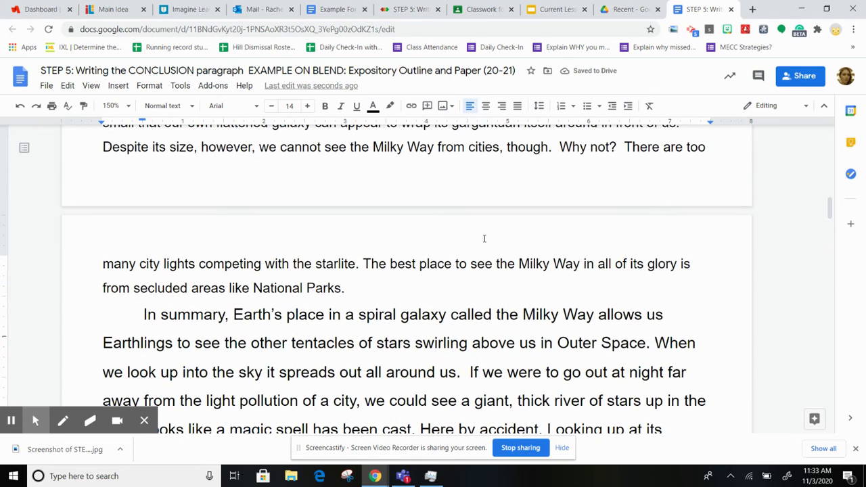
scroll(303, 299, "down", 1)
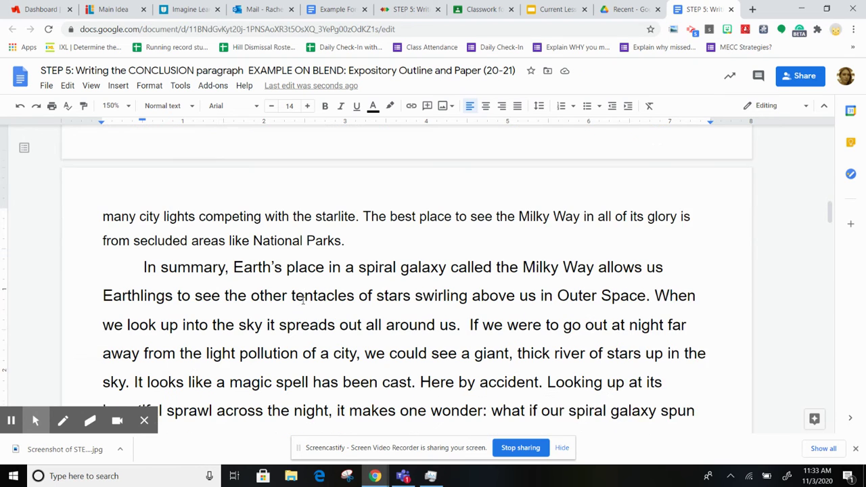
left_click_drag(127, 250, 476, 410)
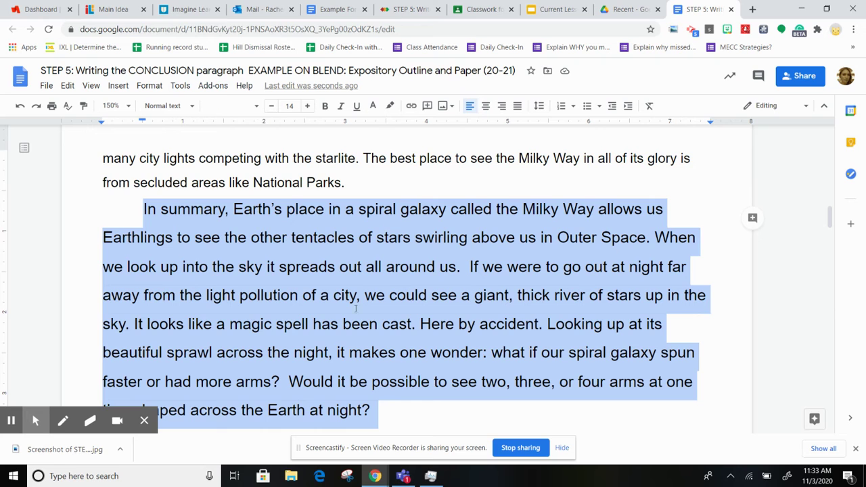
left_click(269, 107)
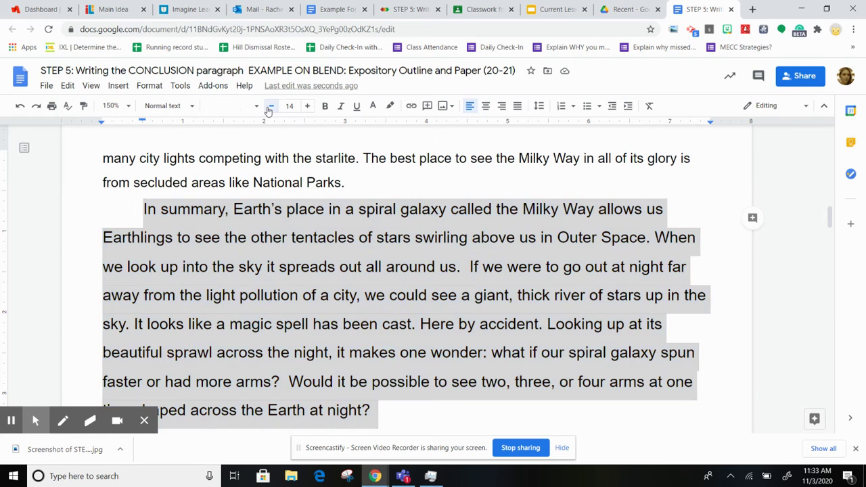
left_click(270, 109)
left_click(286, 232)
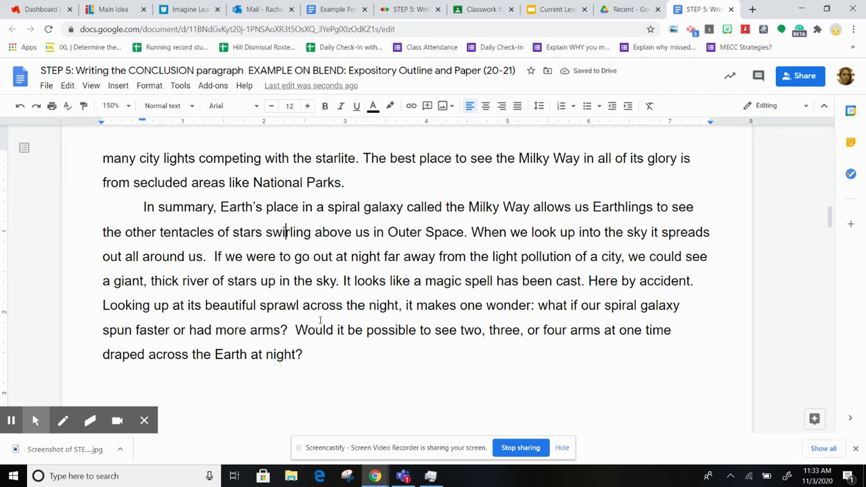
- Set the zoom to 100% and scroll through the paper to review the conclusion
left_click(112, 106)
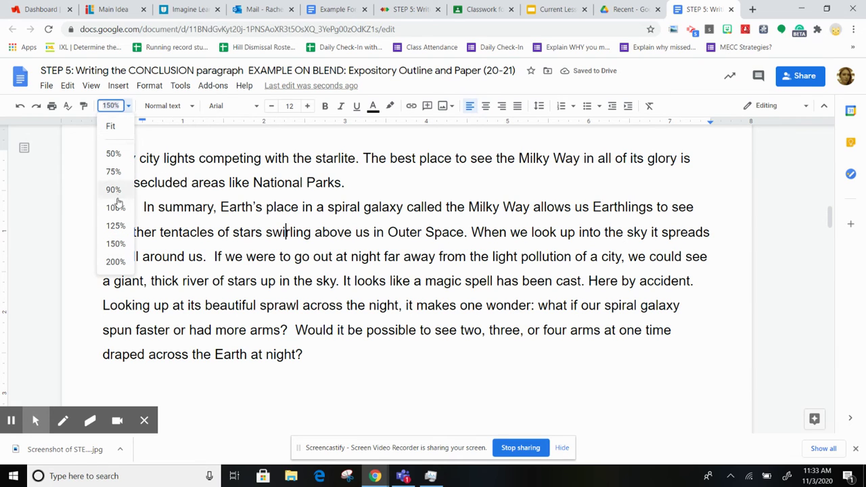
left_click(115, 208)
scroll(247, 222, "up", 2)
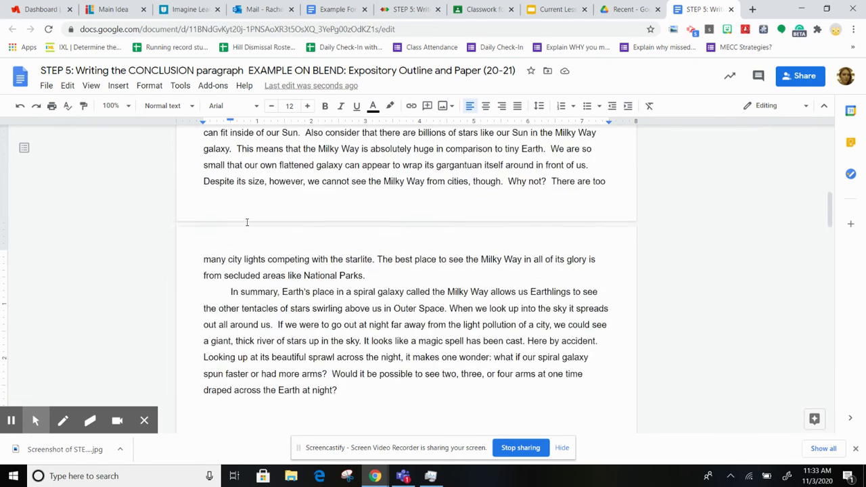
scroll(247, 222, "up", 10)
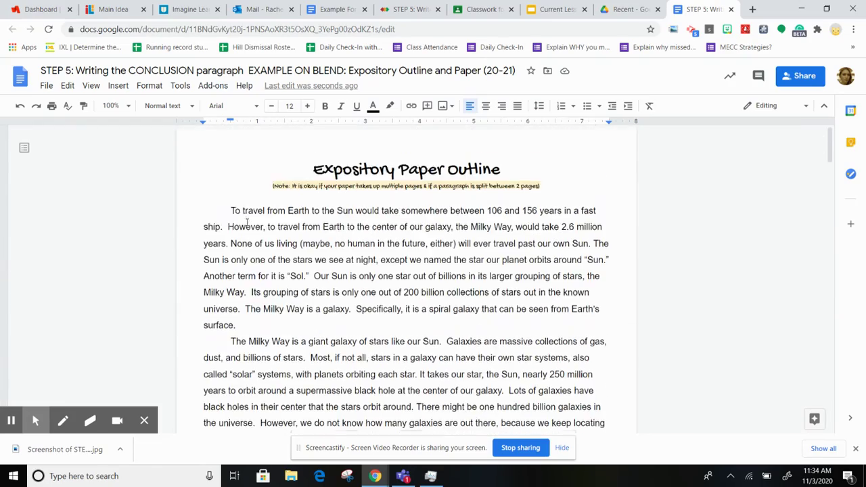
scroll(247, 222, "down", 15)
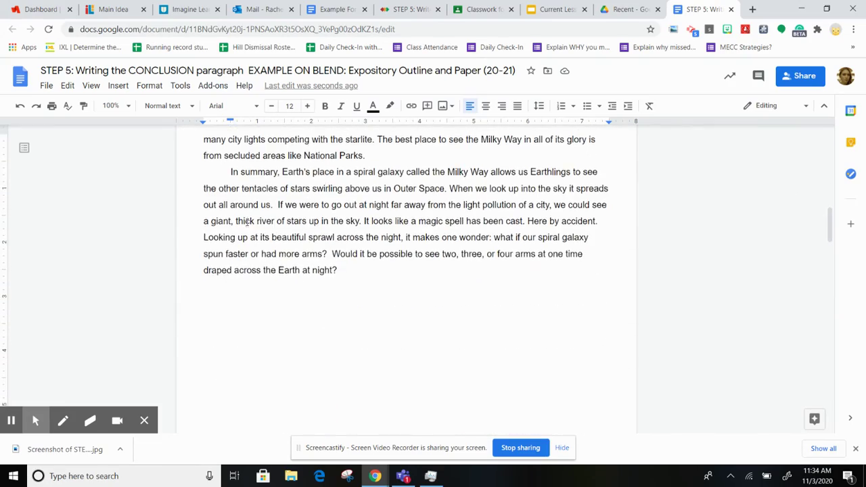
scroll(247, 222, "up", 3)
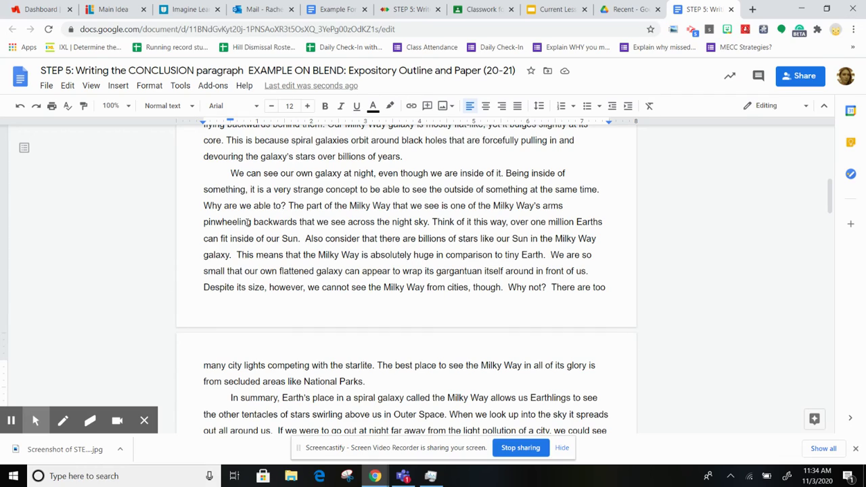
scroll(267, 167, "up", 12)
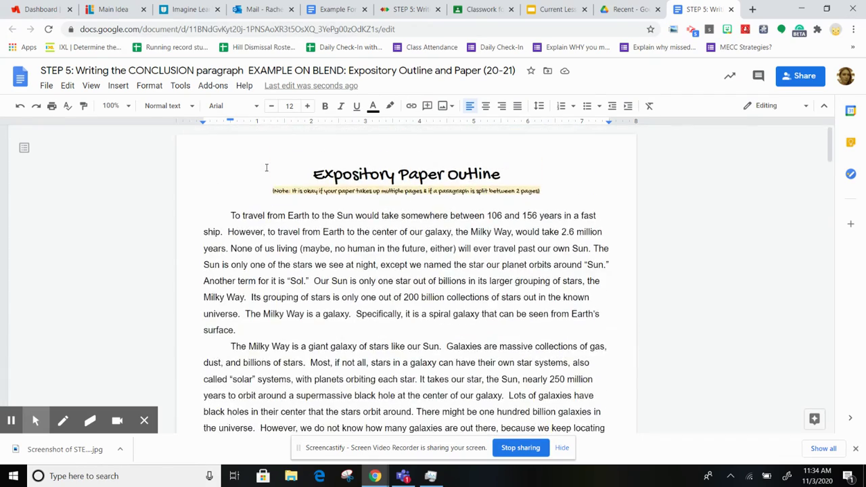
scroll(268, 165, "down", 12)
scroll(267, 167, "down", 3)
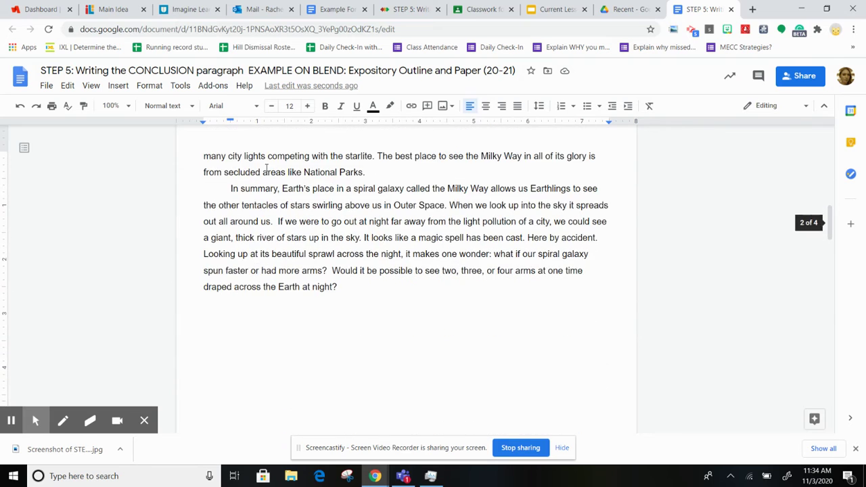
scroll(267, 167, "up", 1)
scroll(267, 167, "up", 2)
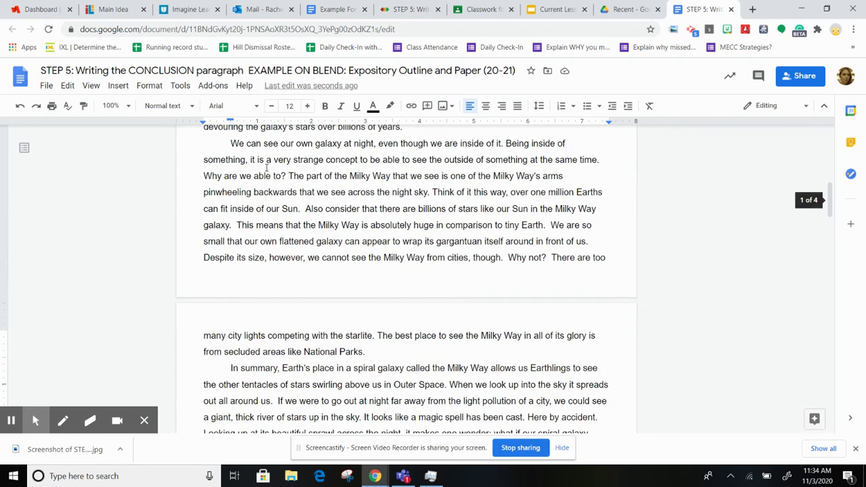